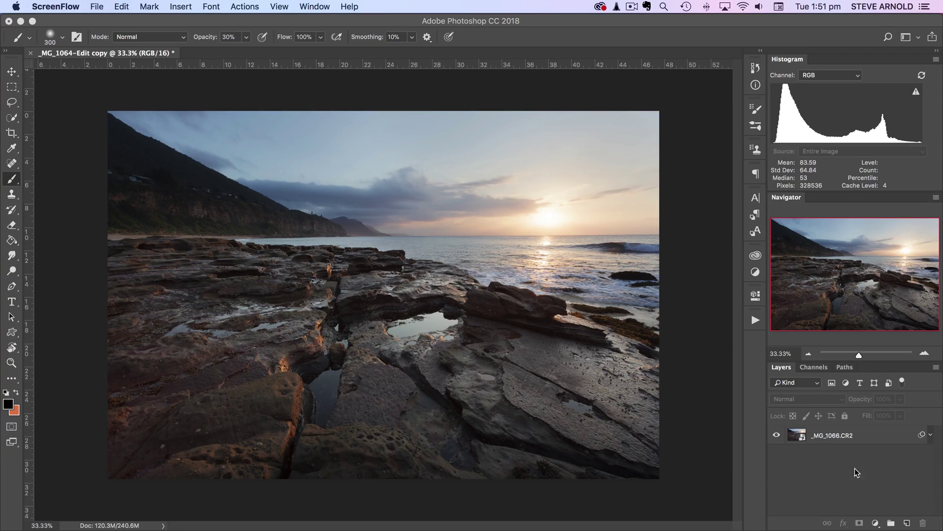
Add a Solid Color fill layer above the photo in orange (#ff9f2d).
click(876, 523)
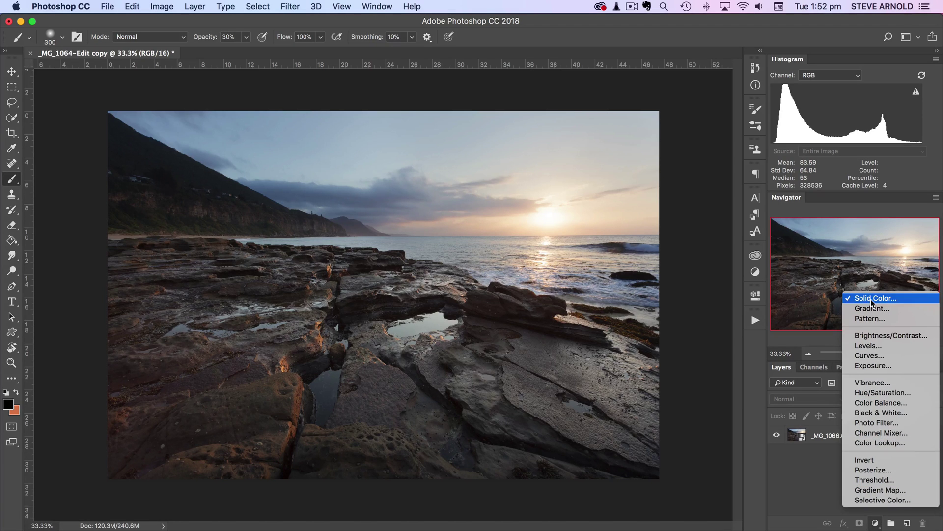
click(889, 299)
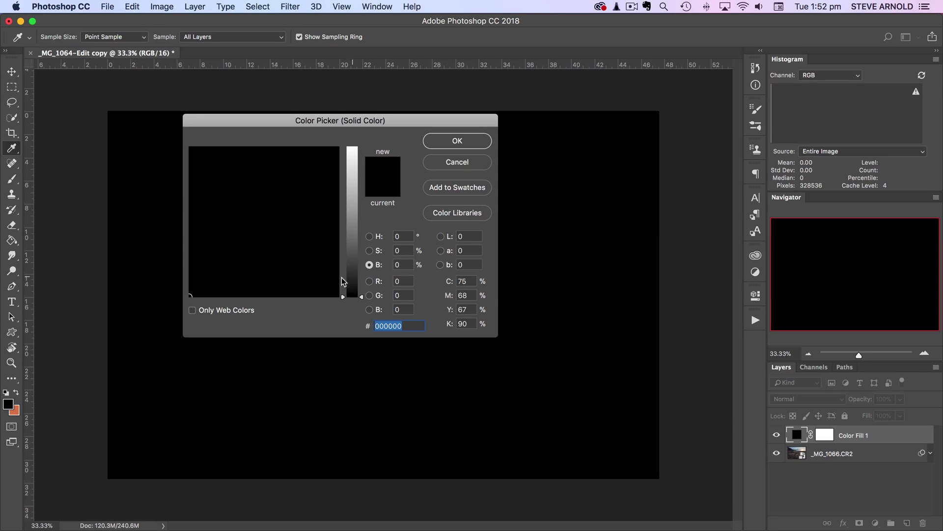
mouse_move(351, 228)
mouse_down()
mouse_move(352, 206)
mouse_move(355, 218)
mouse_up()
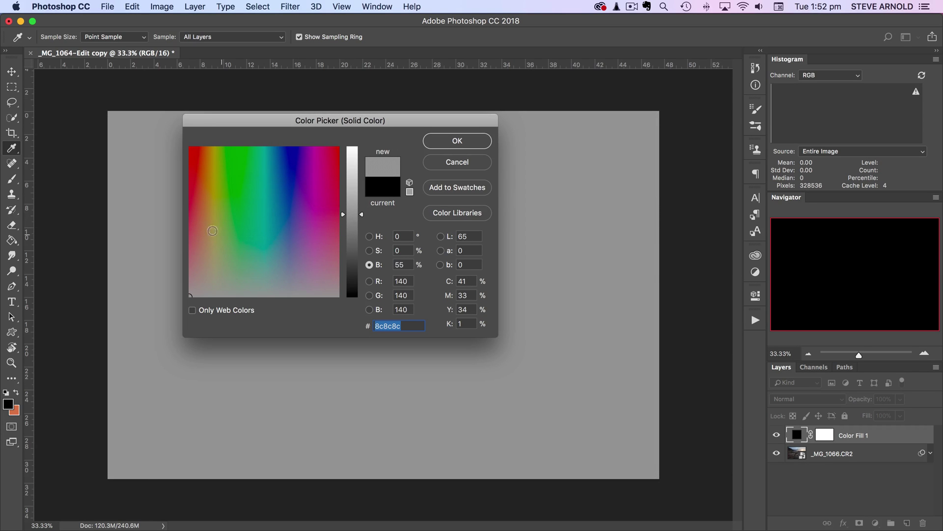
mouse_move(209, 227)
mouse_down()
mouse_move(217, 185)
mouse_move(207, 178)
mouse_up()
drag(350, 181, 353, 137)
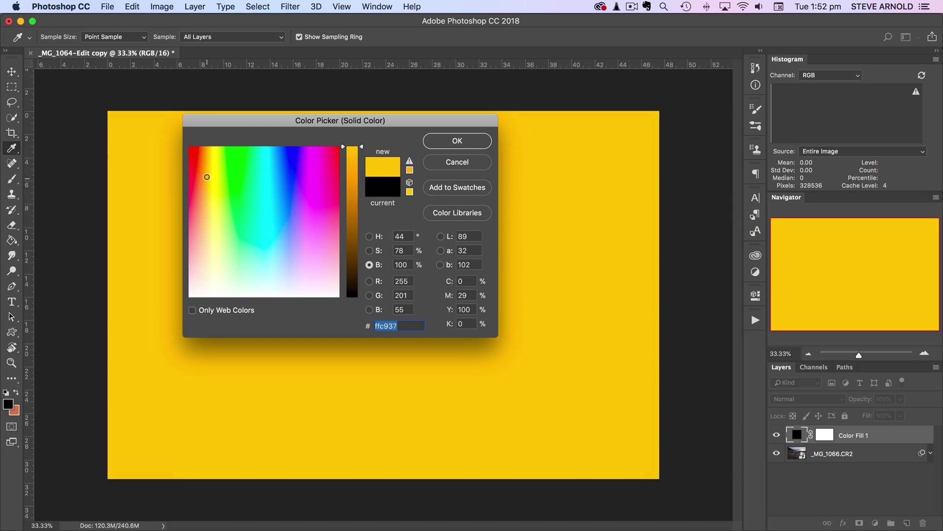
drag(205, 177, 202, 173)
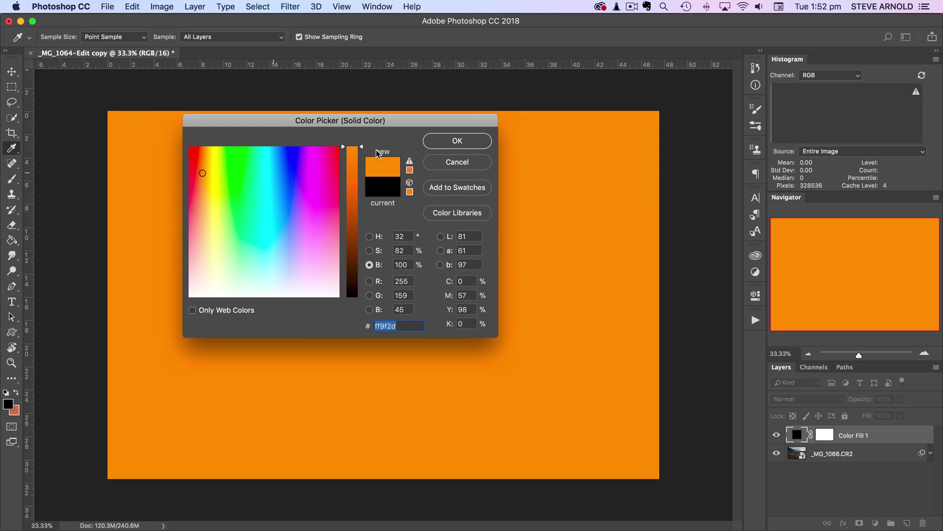
click(464, 142)
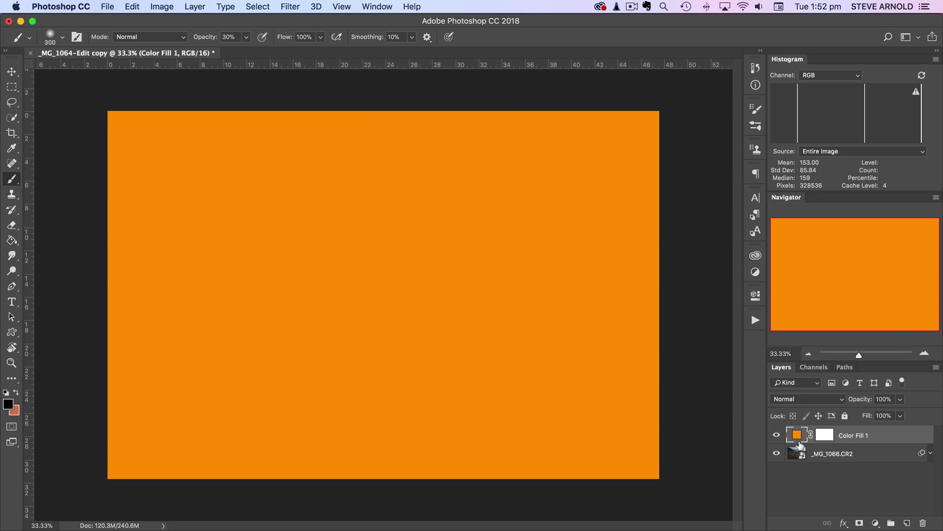
Set the orange fill layer's blend mode to Overlay and its opacity to 32%.
click(824, 397)
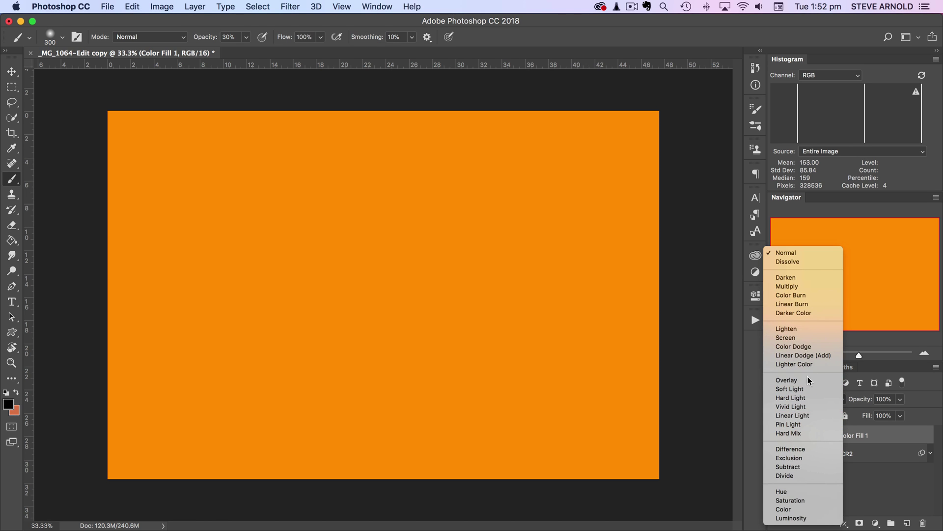
click(787, 379)
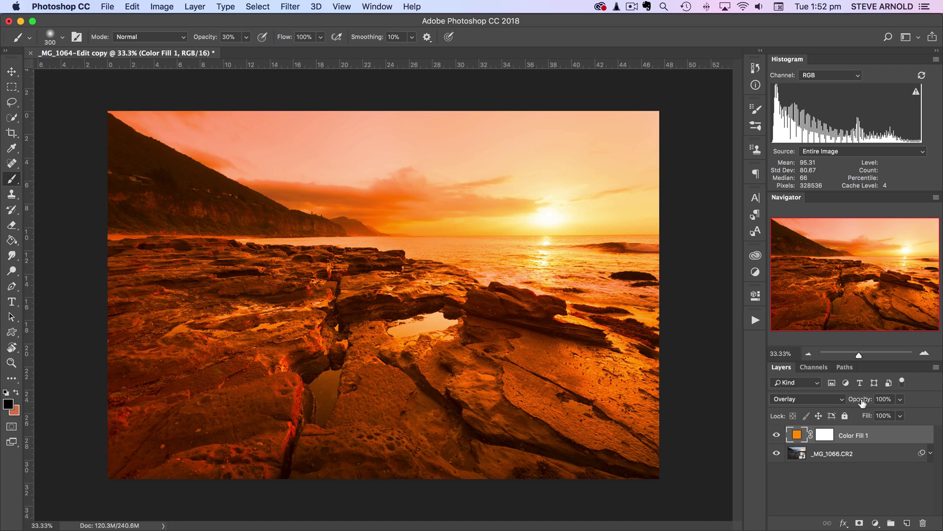
drag(861, 402, 823, 404)
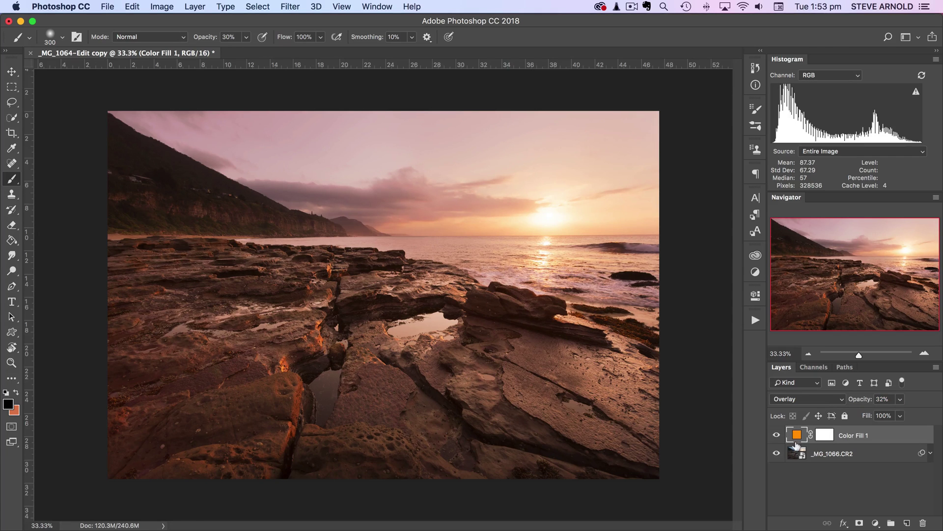
Set the fill layer's opacity to 23% and compare the photo with the layer hidden and shown.
click(776, 435)
click(776, 435)
drag(859, 402, 852, 403)
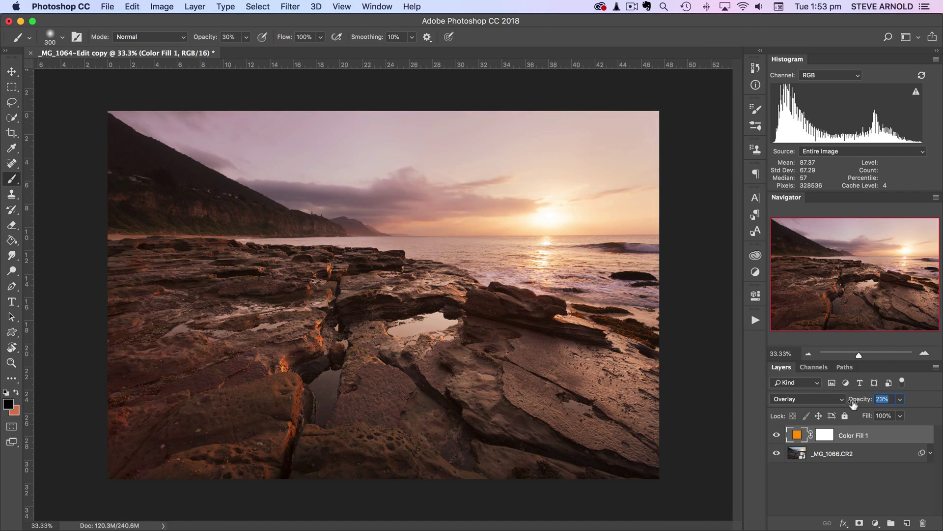
click(777, 436)
click(776, 436)
click(776, 436)
click(777, 436)
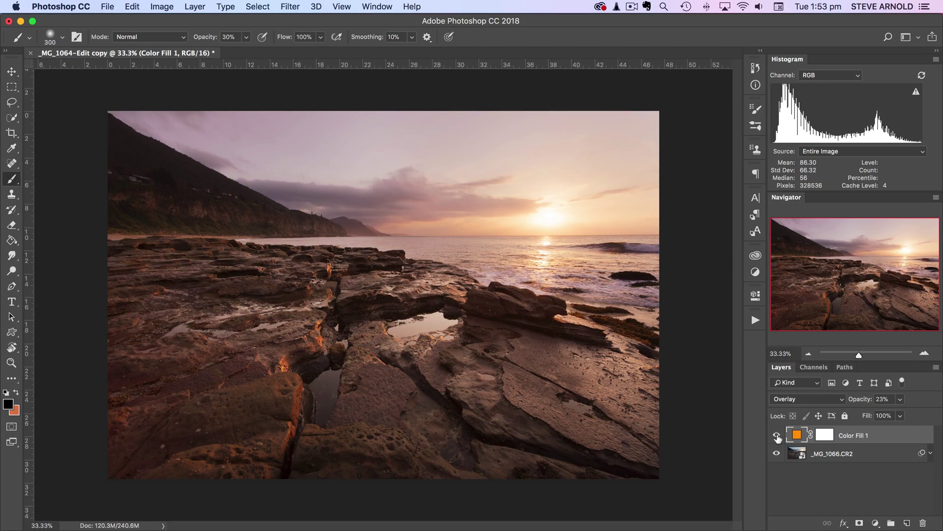
click(777, 436)
click(777, 436)
Set the fill layer's opacity to 30% and change its colour to a lighter orange (#ffab3e).
drag(857, 399, 863, 400)
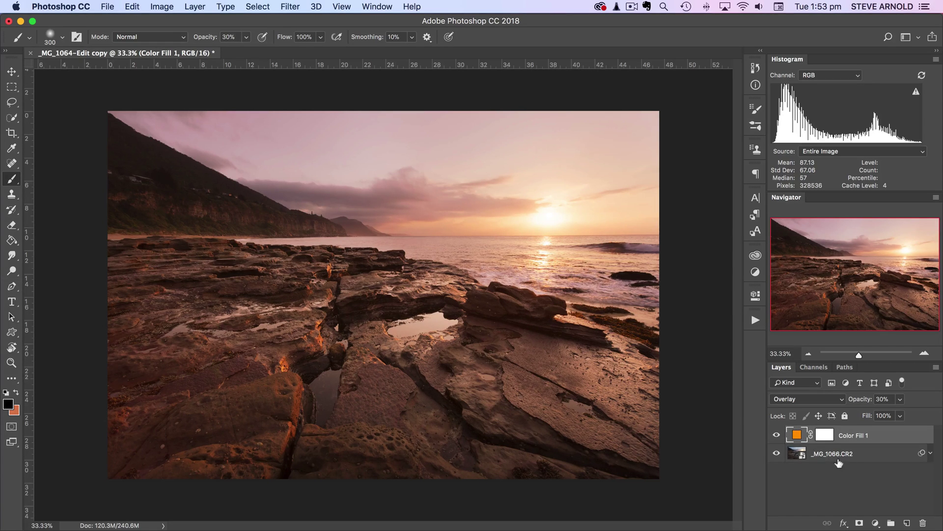
double_click(797, 435)
drag(435, 121, 873, 93)
mouse_move(642, 145)
mouse_down()
mouse_move(631, 146)
mouse_move(640, 148)
mouse_move(634, 162)
mouse_move(640, 155)
mouse_up()
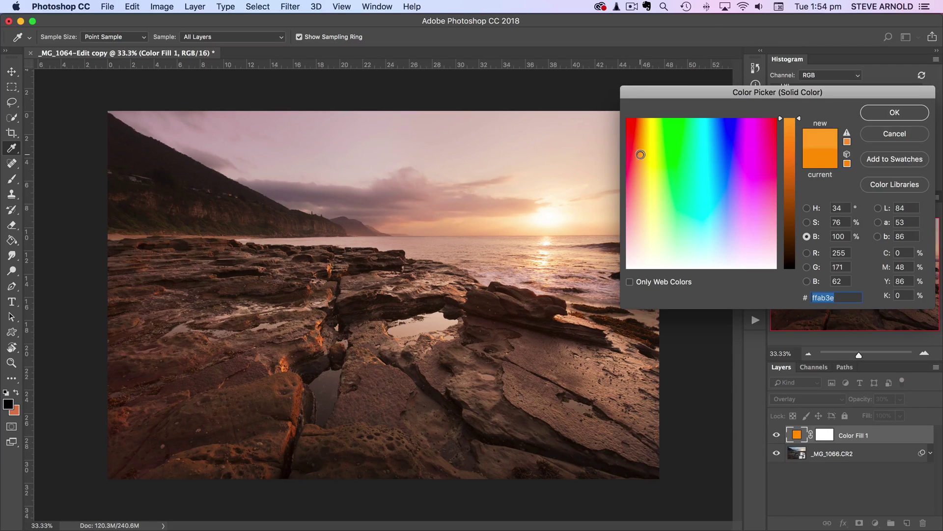
click(891, 113)
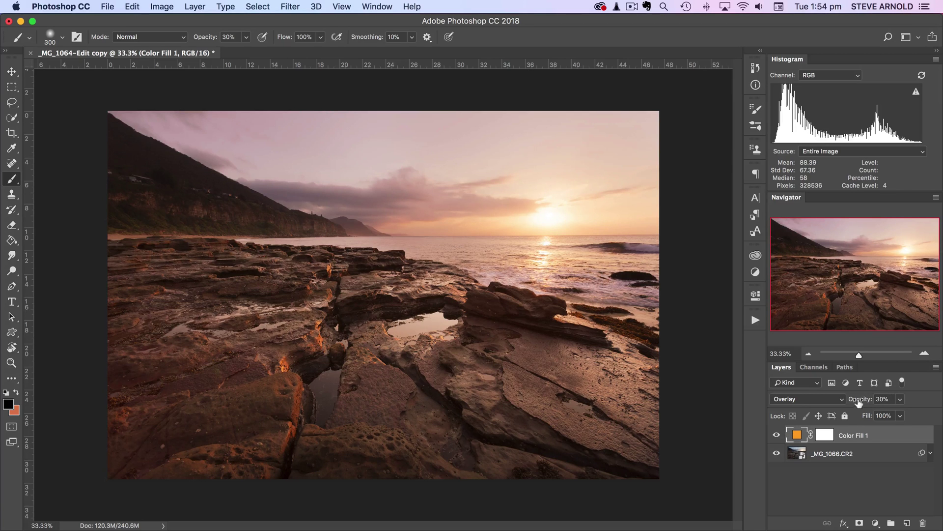
Set the fill layer's opacity to 25% and compare the photo with the layer hidden and shown.
drag(859, 403, 851, 402)
drag(853, 402, 859, 402)
click(776, 435)
click(776, 435)
click(777, 435)
click(776, 435)
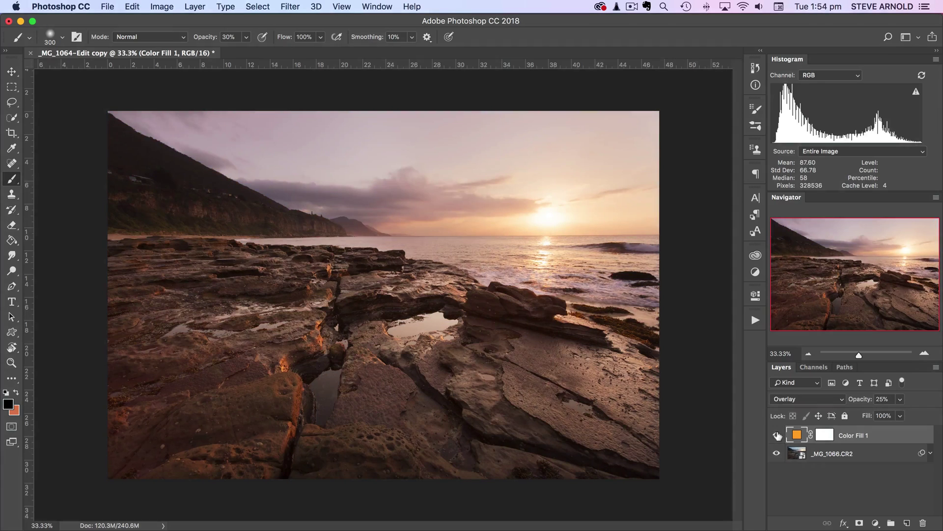
Target the fill layer's mask, make black the foreground colour, and enlarge the brush to 1500.
click(824, 435)
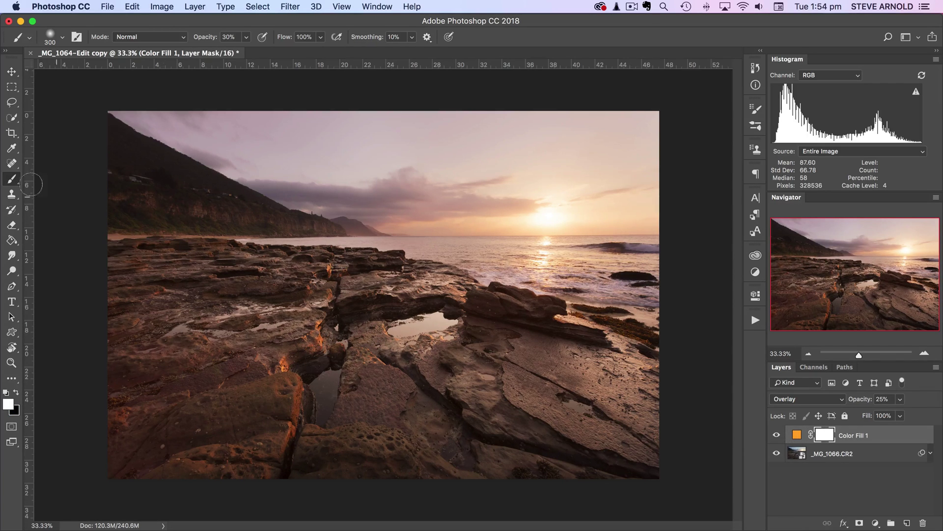
click(18, 393)
key(bracketright)
key(bracketright)
key(bracketright)
key(bracketright)
key(bracketright)
key(bracketright)
key(bracketright)
key(bracketright)
key(bracketright)
key(bracketright)
key(bracketright)
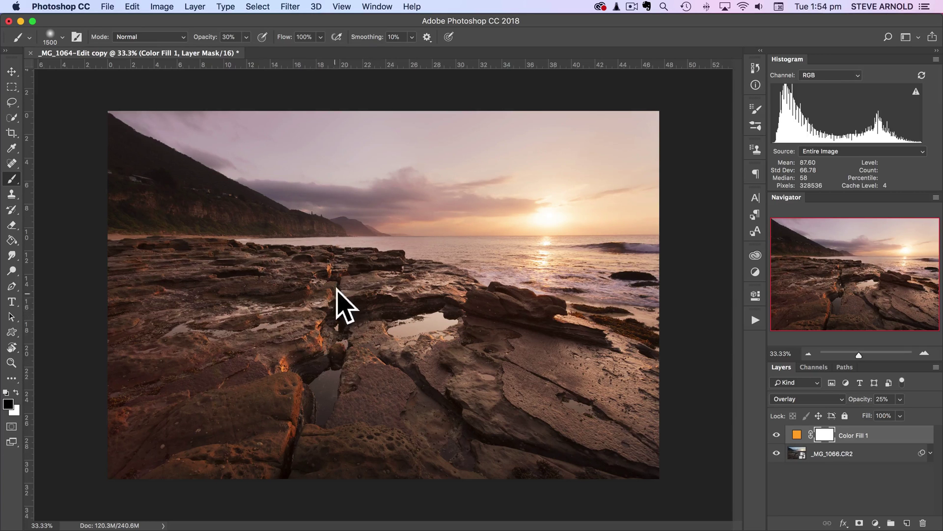
Paint black at 30% opacity on the fill layer's mask over the foreground rocks, comparing the photo with the layer hidden and shown.
mouse_move(336, 290)
mouse_down()
mouse_move(273, 298)
mouse_move(224, 289)
mouse_move(200, 304)
mouse_move(220, 349)
mouse_move(288, 424)
mouse_up()
mouse_move(278, 382)
mouse_down()
mouse_move(253, 428)
mouse_move(168, 400)
mouse_up()
click(777, 435)
click(777, 436)
click(776, 436)
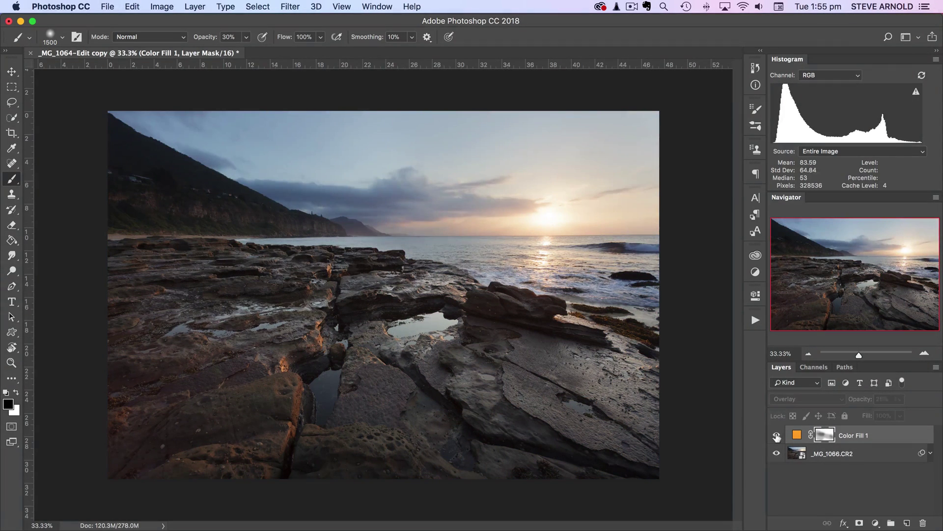
click(776, 436)
click(776, 436)
click(777, 436)
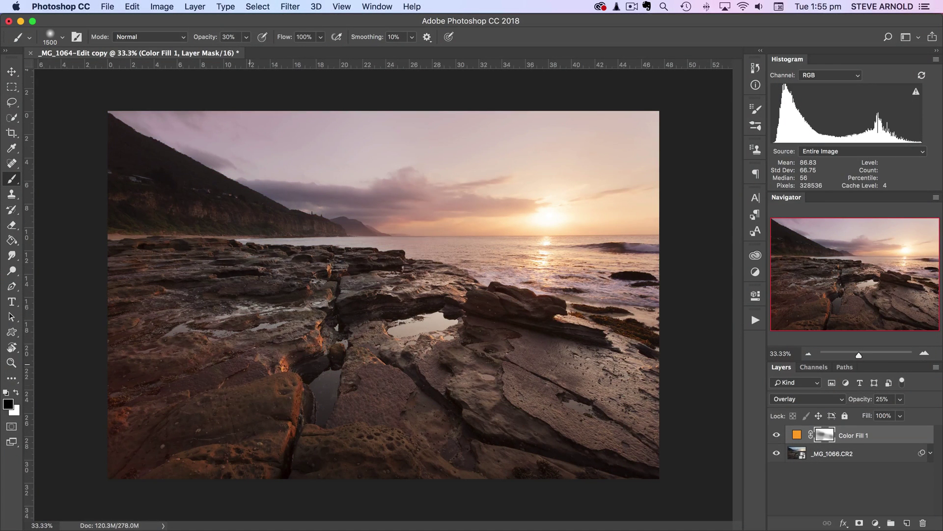
drag(499, 422, 320, 276)
Compare the photo with the masked colour fill hidden and shown, and delete the fill layer.
click(775, 436)
click(776, 436)
click(775, 436)
click(776, 436)
click(776, 436)
click(776, 436)
drag(788, 437, 922, 521)
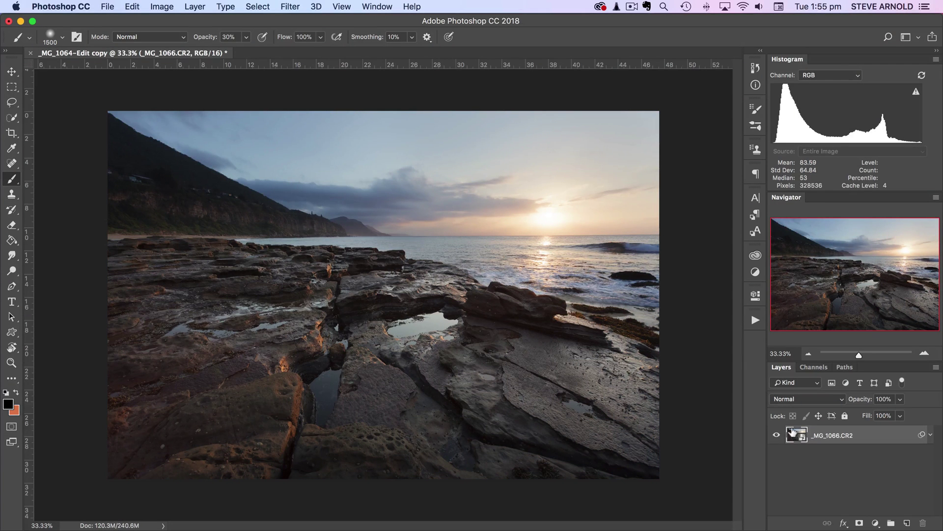
Run the Warm Highlights 1 action from PPM Action Set 1 [v 1.0] on the photo layer.
click(755, 320)
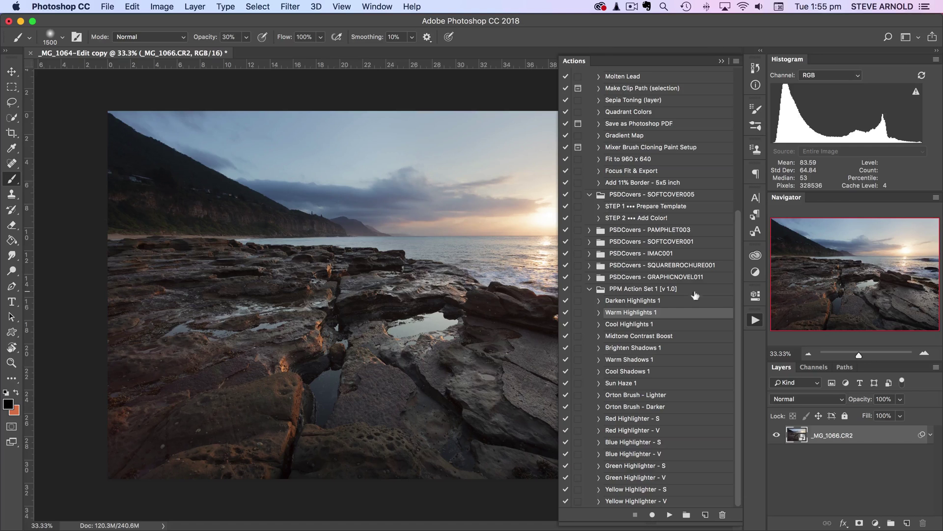
click(641, 290)
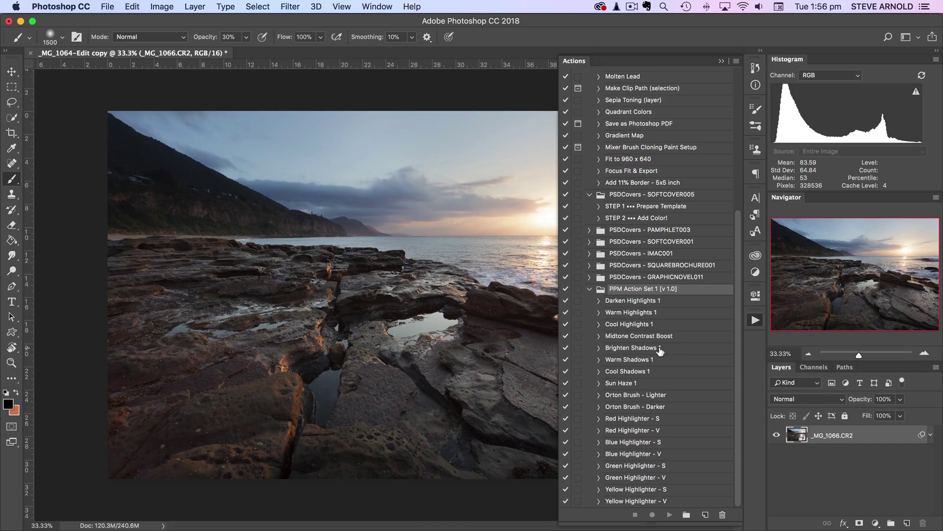
click(638, 314)
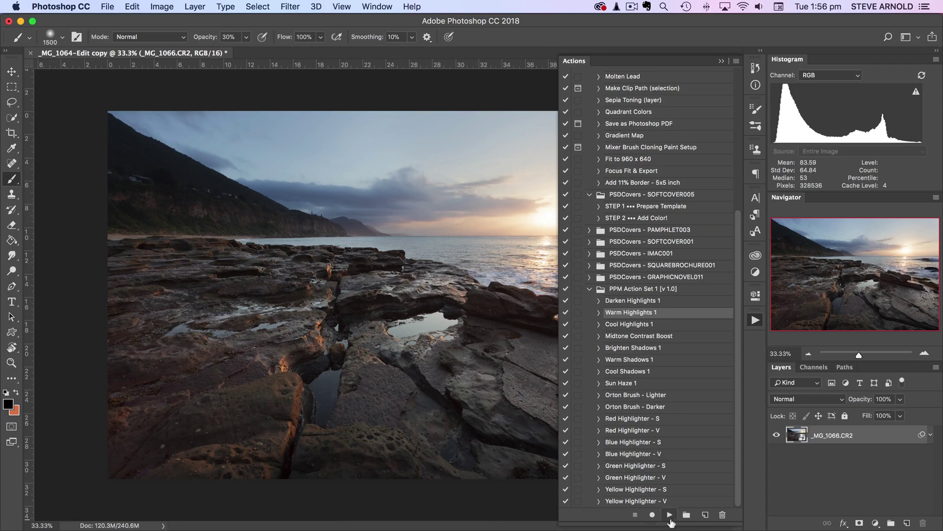
click(669, 515)
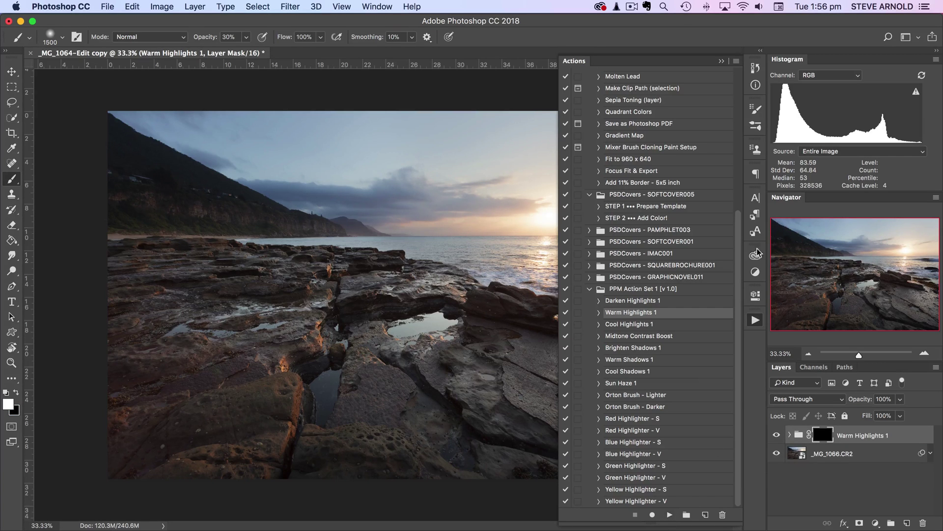
click(756, 320)
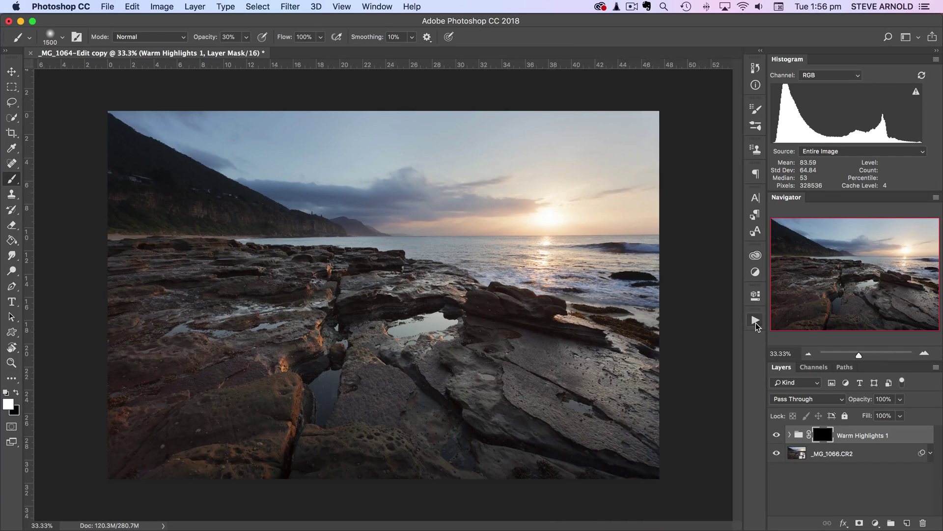
Expand the Warm Highlights 1 group and examine its PPM Warm Highlights layer, Warm Layer 1 and that layer's mask.
click(790, 435)
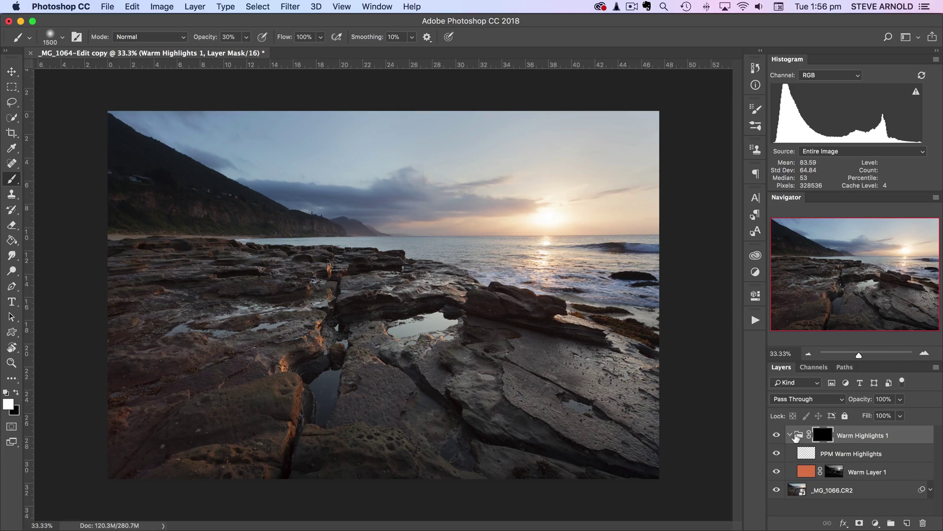
click(808, 472)
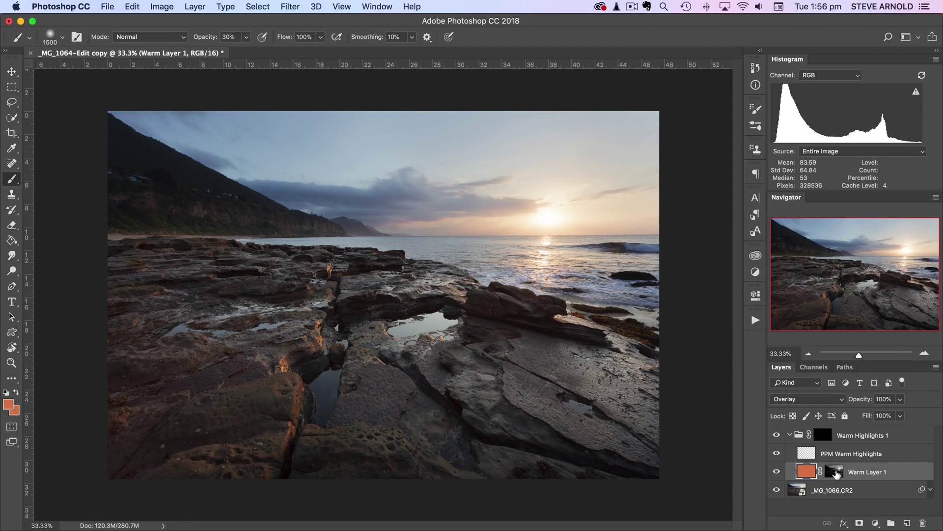
click(808, 456)
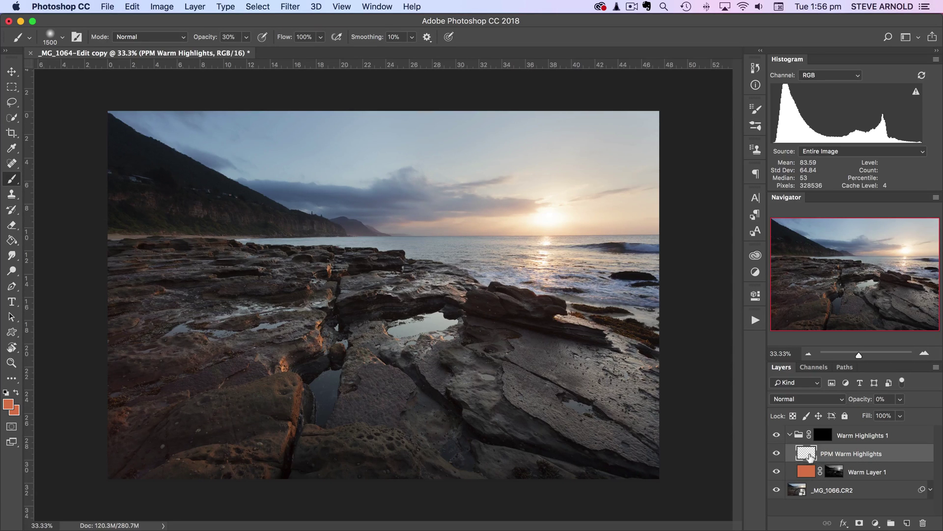
click(806, 472)
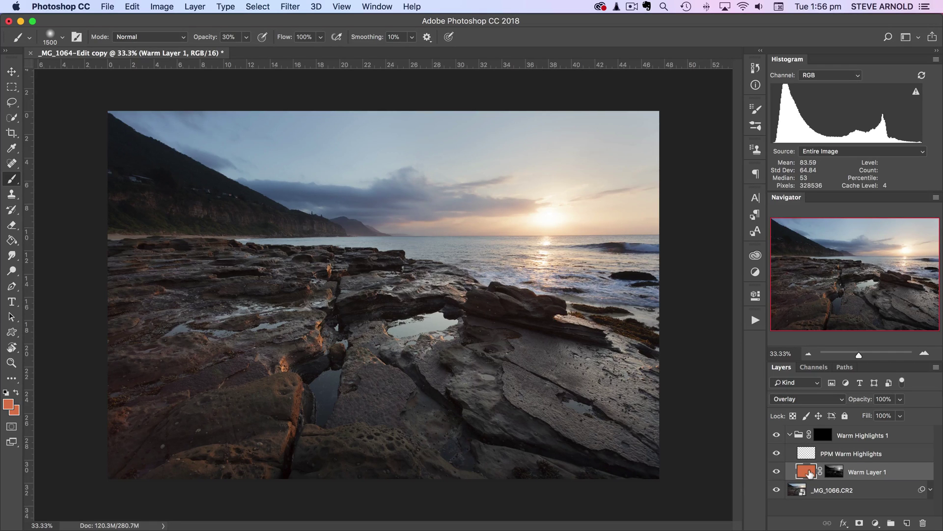
click(836, 472)
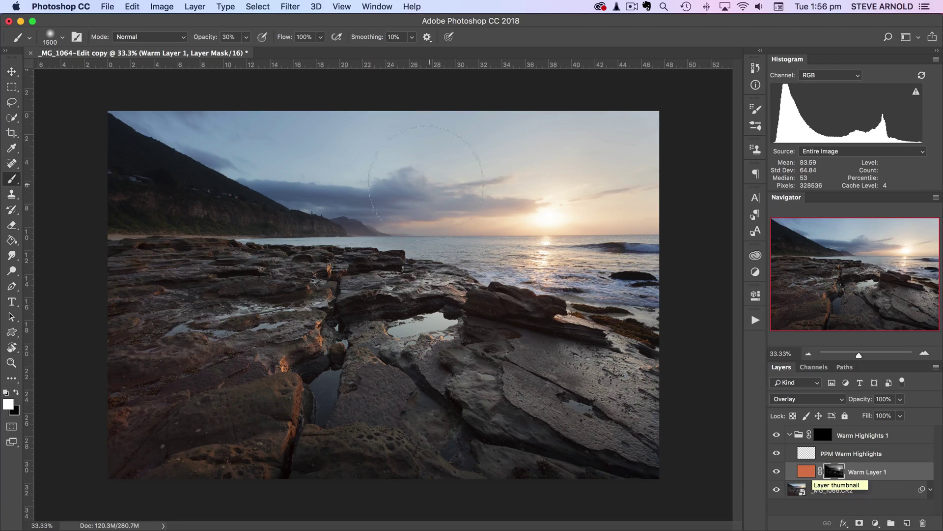
Paint white at 30% opacity on the Warm Highlights 1 group's mask over the sky and the area around the sun.
click(824, 436)
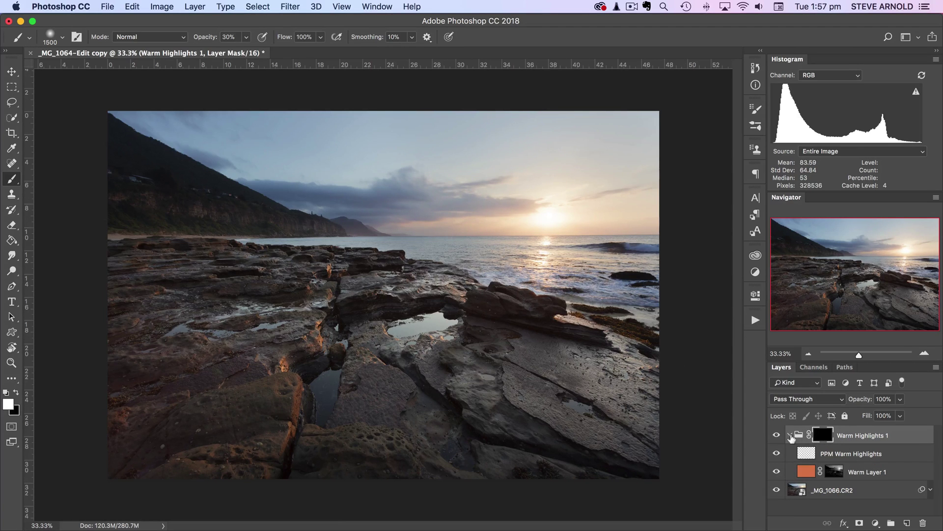
click(790, 436)
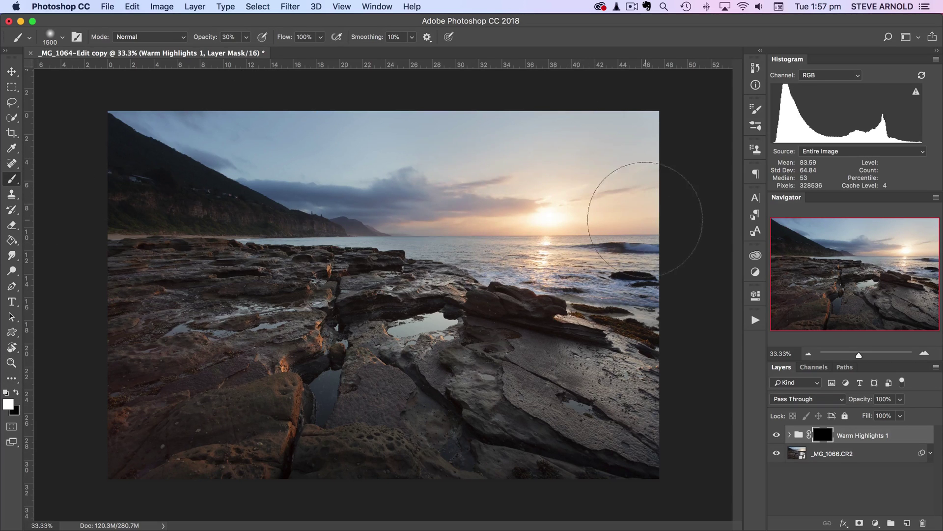
drag(337, 137, 632, 204)
mouse_move(623, 127)
mouse_down()
mouse_move(522, 232)
mouse_move(264, 126)
mouse_move(585, 236)
mouse_up()
Dab white on the group's mask over the dark rocks by the headland, and target Warm Layer 1's mask for examination.
click(790, 436)
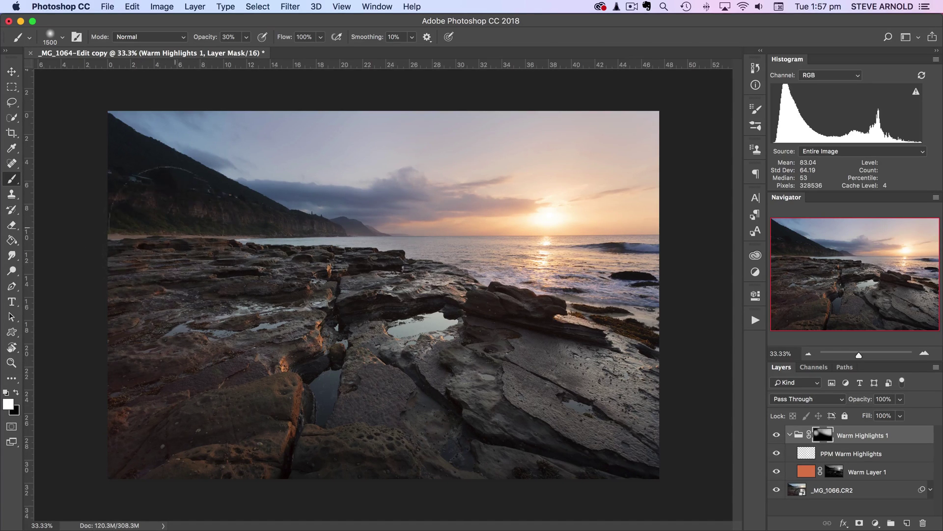
click(179, 272)
click(810, 475)
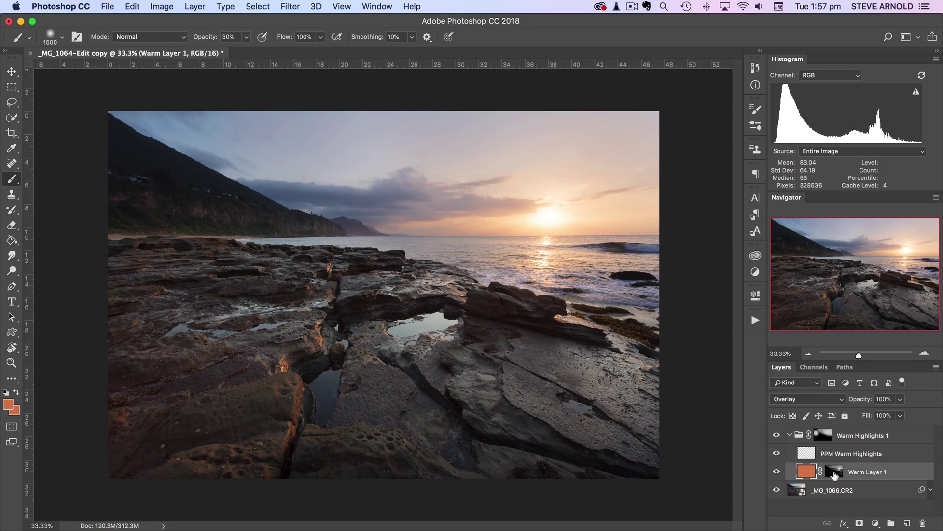
click(834, 473)
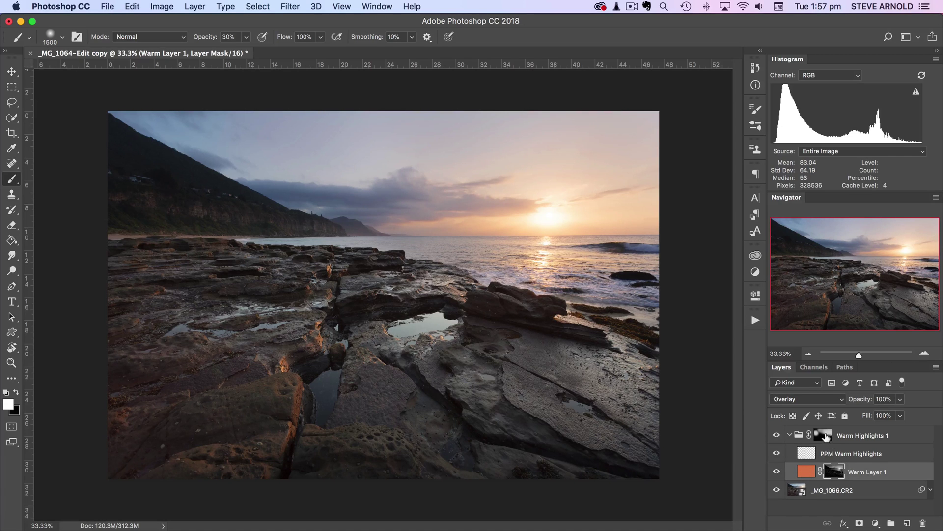
Collapse the Warm Highlights 1 group with its mask targeted, and compare the photo with the group hidden and shown.
click(825, 435)
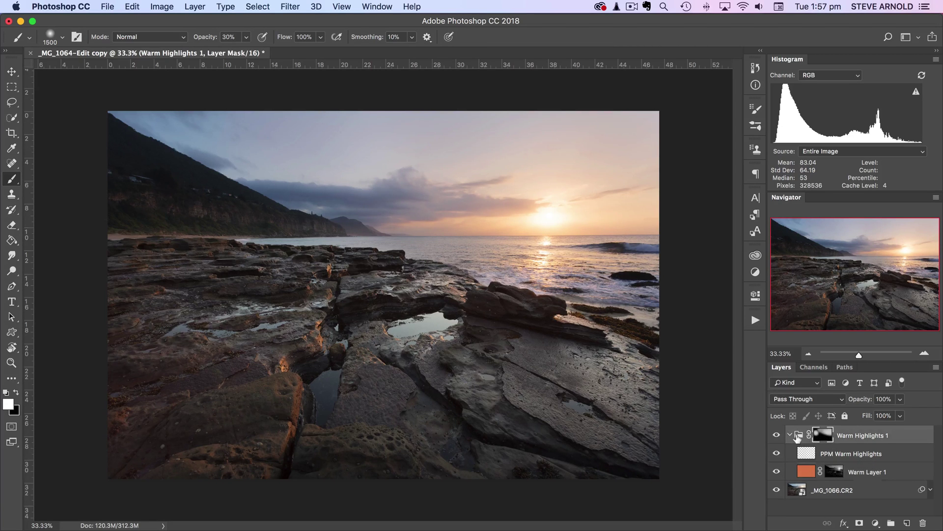
click(789, 436)
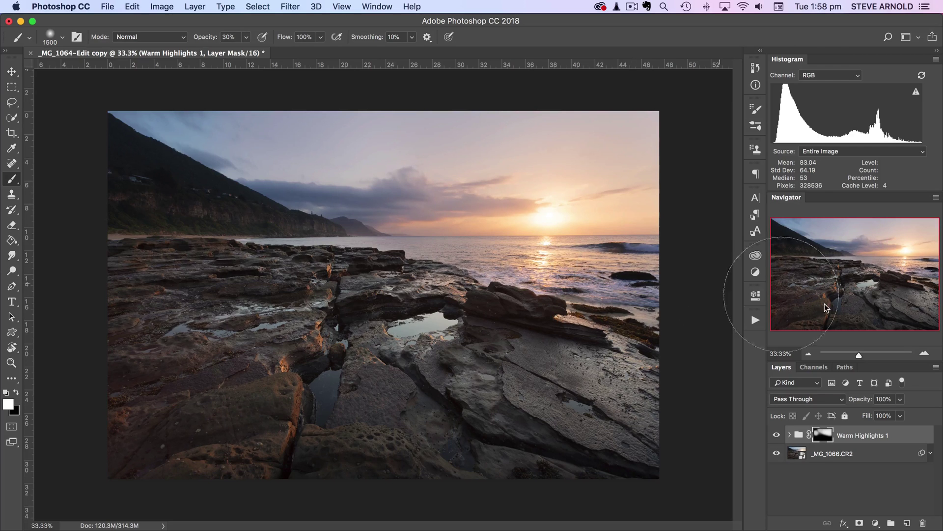
click(777, 436)
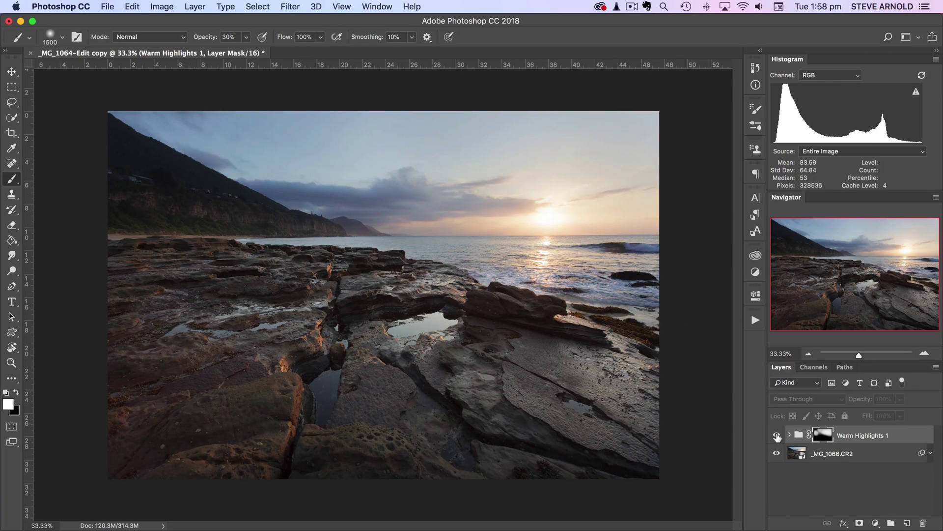
click(776, 436)
click(777, 435)
click(777, 435)
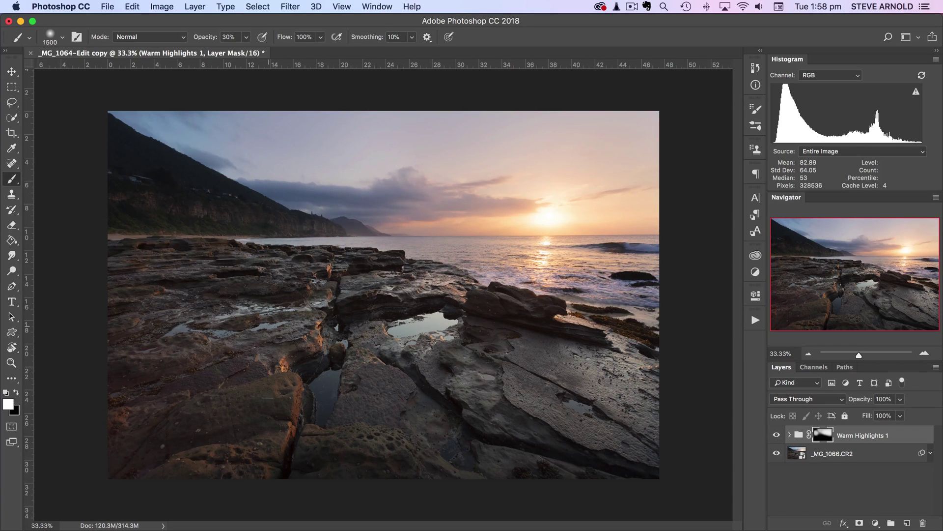
Paint white at 30% opacity on the Warm Highlights 1 group's mask across the foreground rocks and around the rock pool.
drag(269, 319, 211, 323)
mouse_move(543, 323)
mouse_down()
mouse_move(442, 315)
mouse_move(354, 360)
mouse_up()
Compare the photo repeatedly with and without the Warm Highlights 1 group, leave it visible, and switch from its mask to the RGB composite.
click(780, 436)
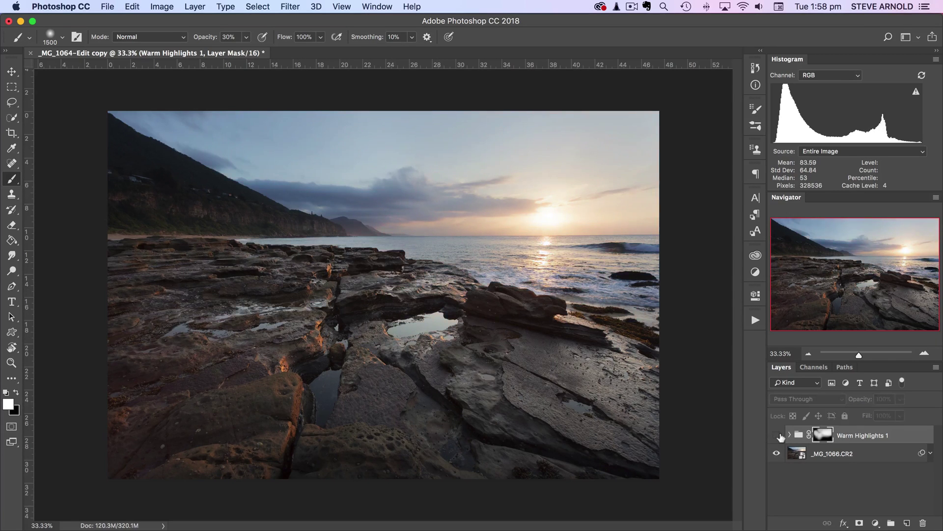
click(780, 436)
click(780, 435)
click(781, 435)
click(780, 436)
click(781, 436)
click(780, 436)
click(780, 435)
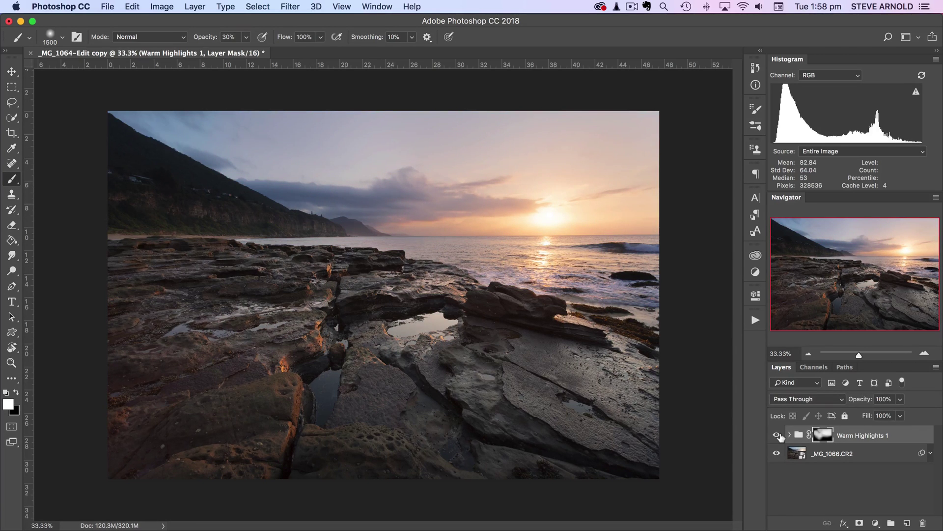
click(780, 436)
click(780, 436)
click(780, 435)
click(780, 435)
click(780, 436)
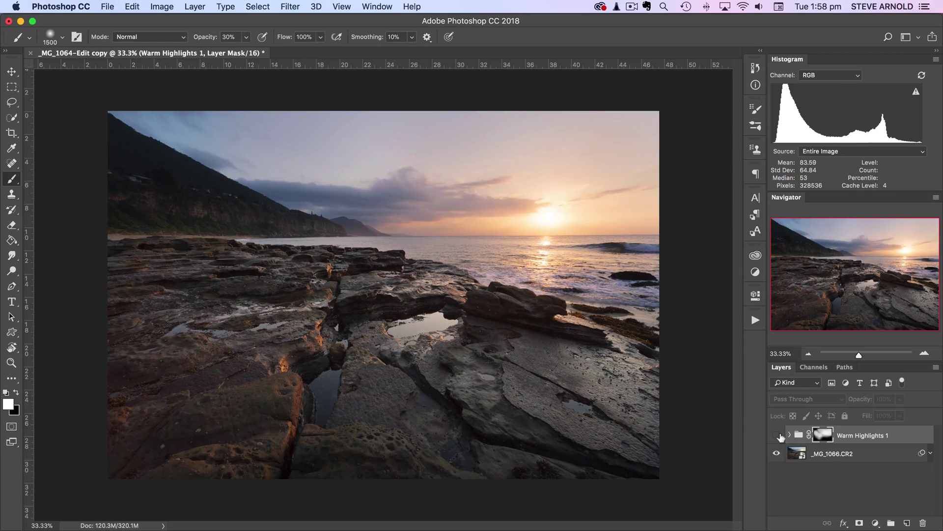
click(780, 436)
click(780, 435)
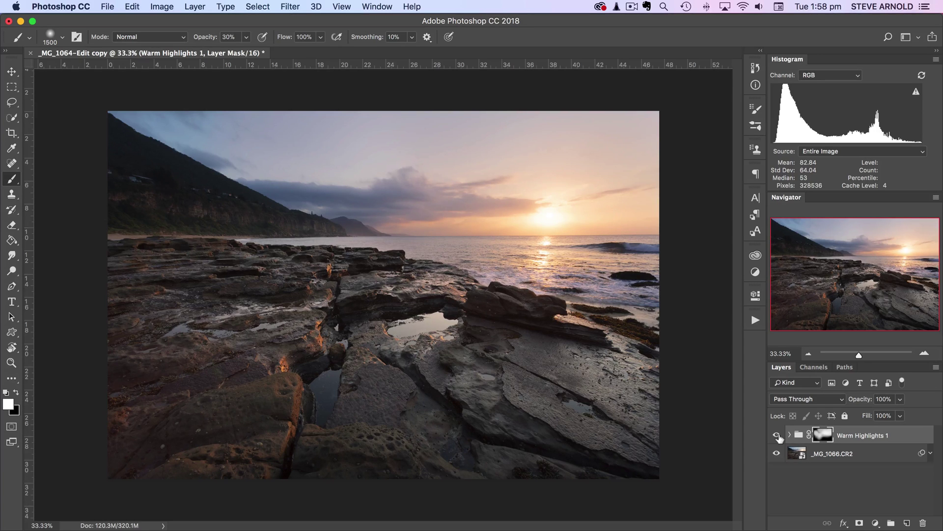
key(super+2)
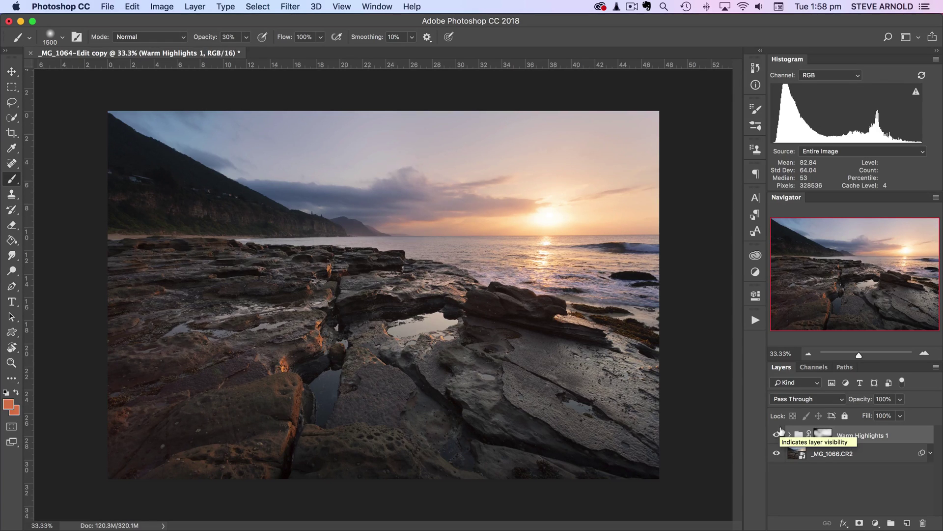